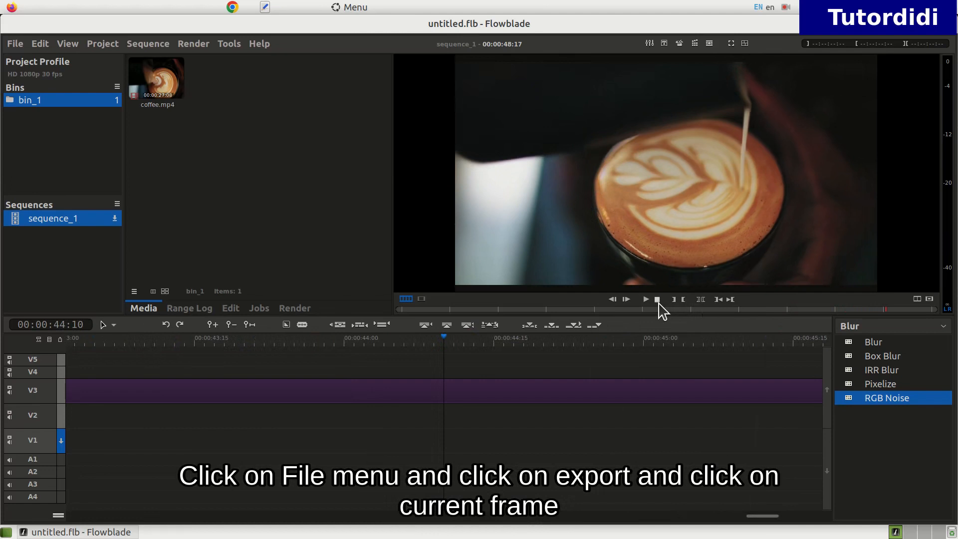
# Stop playback near the end of the coffee clip and advance frame by frame to 00:00:45:11.
pyautogui.click(652, 300)
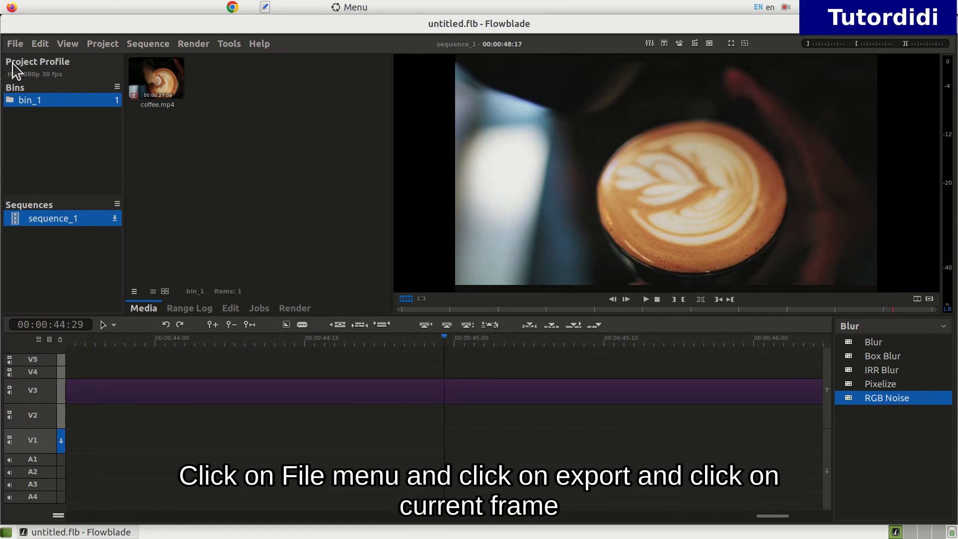
pyautogui.press('Right')
pyautogui.press('Right')
pyautogui.press('Right')
pyautogui.press('Right')
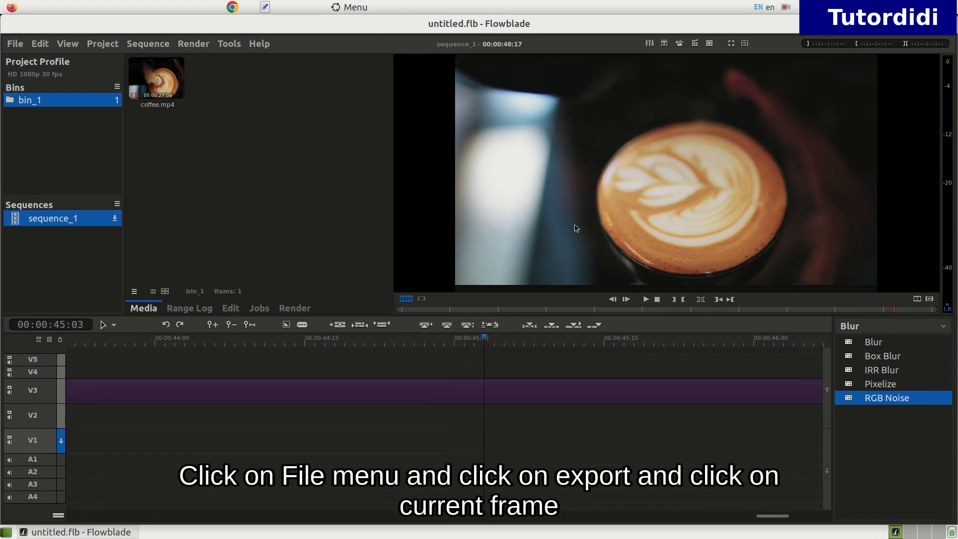
pyautogui.press('Right')
pyautogui.press('Right')
pyautogui.press('Right')
pyautogui.press('Right')
pyautogui.press('Right')
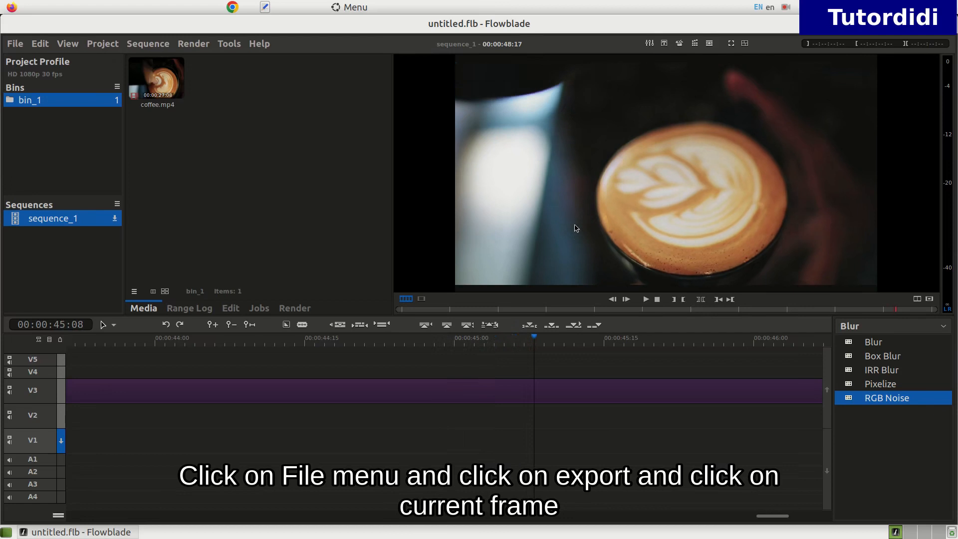
pyautogui.press('Right')
pyautogui.press('Right')
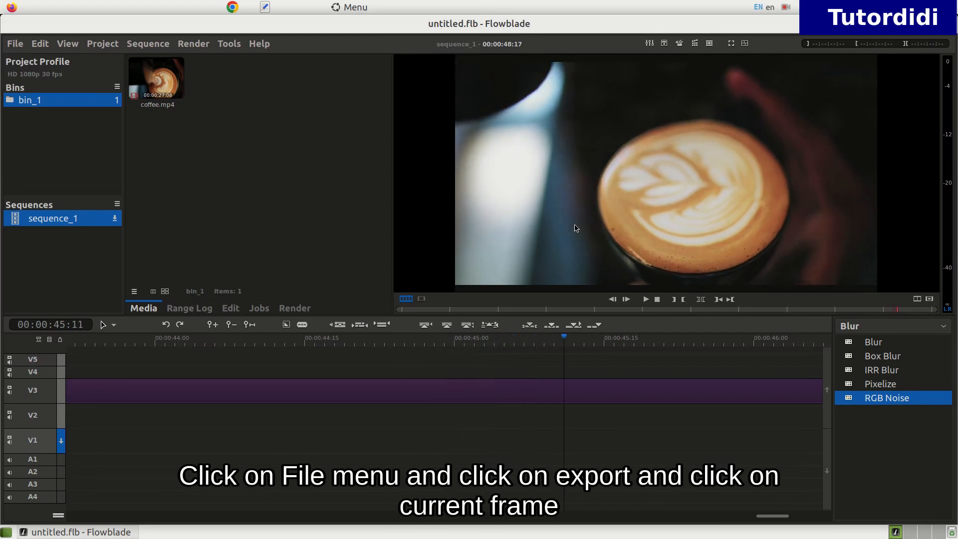
# Export the current frame as a PNG image named cafe.
pyautogui.click(14, 44)
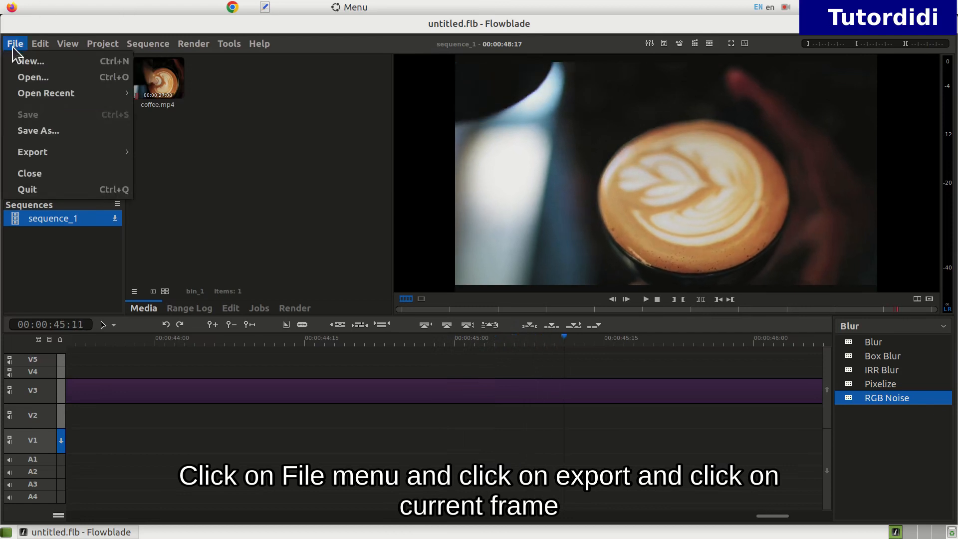
pyautogui.moveTo(63, 153)
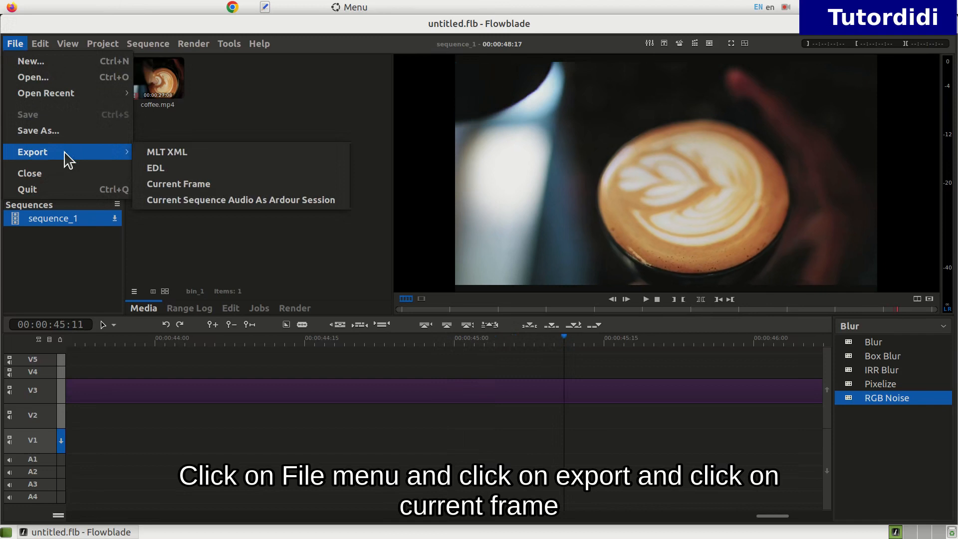
pyautogui.click(195, 190)
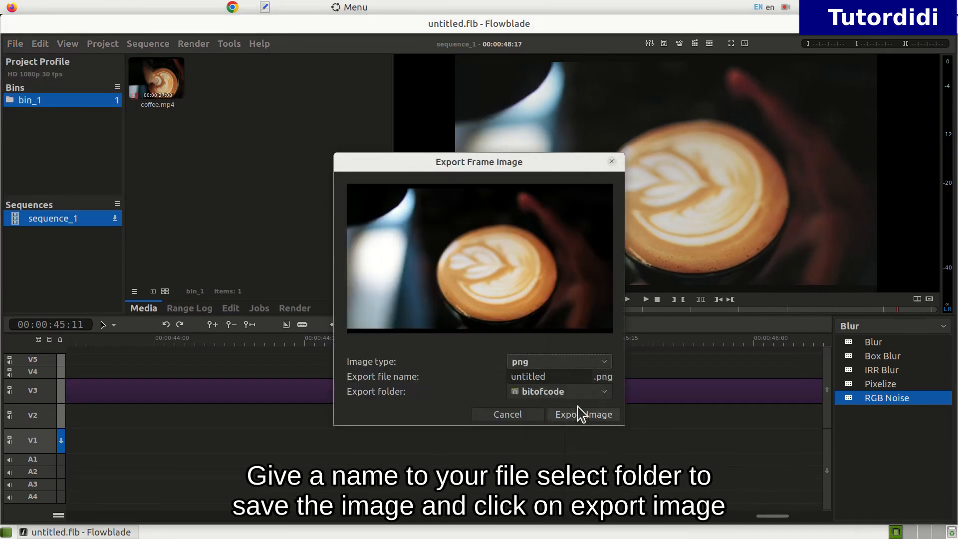
pyautogui.doubleClick(557, 378)
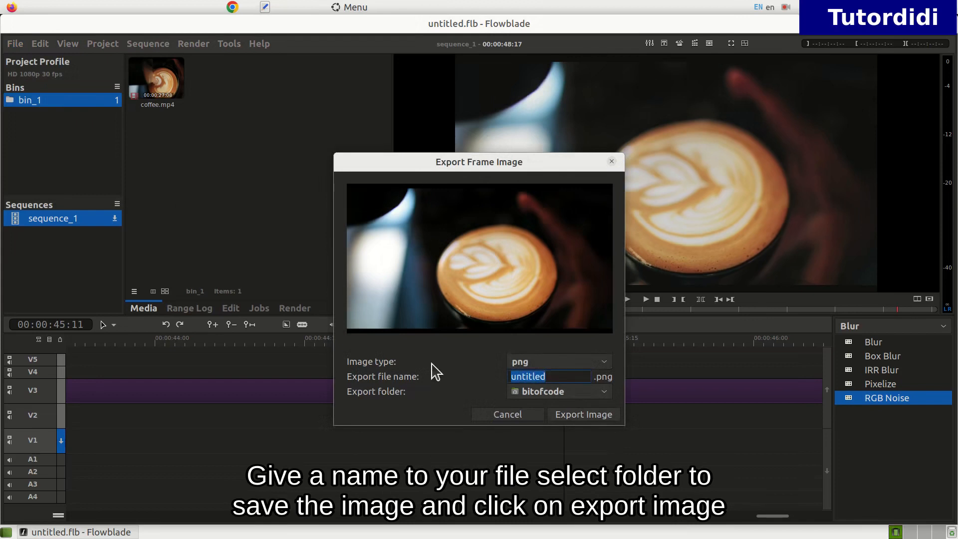
pyautogui.write('cafe')
pyautogui.click(574, 416)
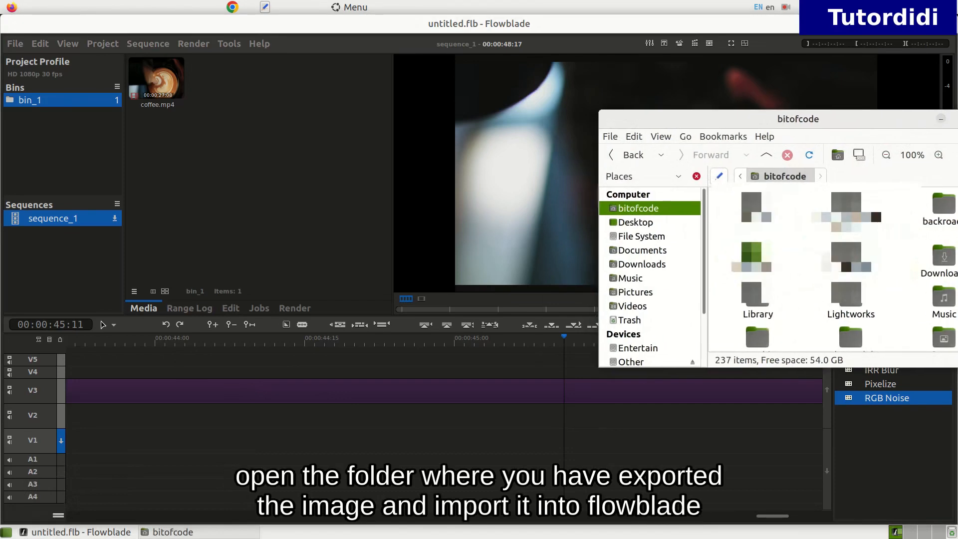
# Find cafe.png in the home folder in the file manager and import it into bin_1 of the Flowblade project.
pyautogui.click(839, 254)
pyautogui.write('ca')
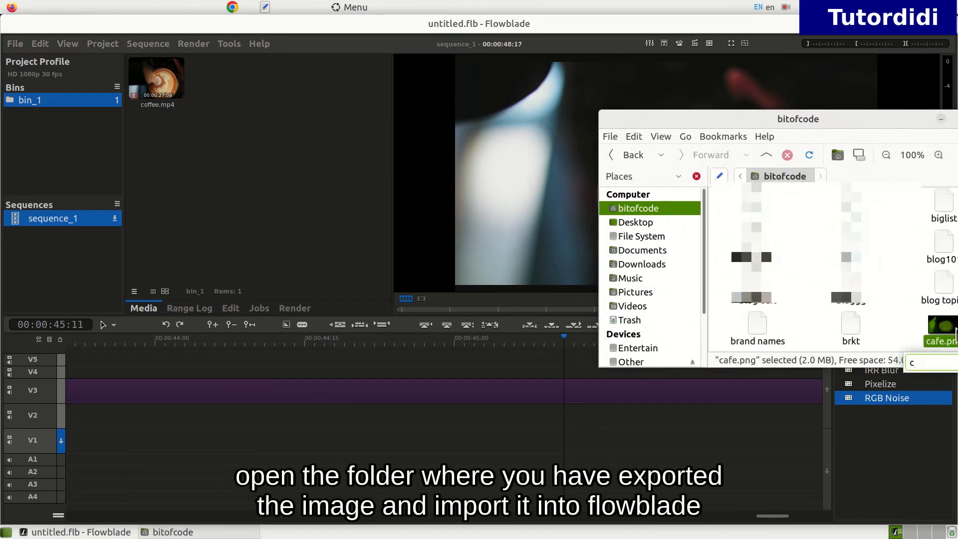
pyautogui.click(951, 329)
pyautogui.moveTo(950, 333); pyautogui.dragTo(260, 80)
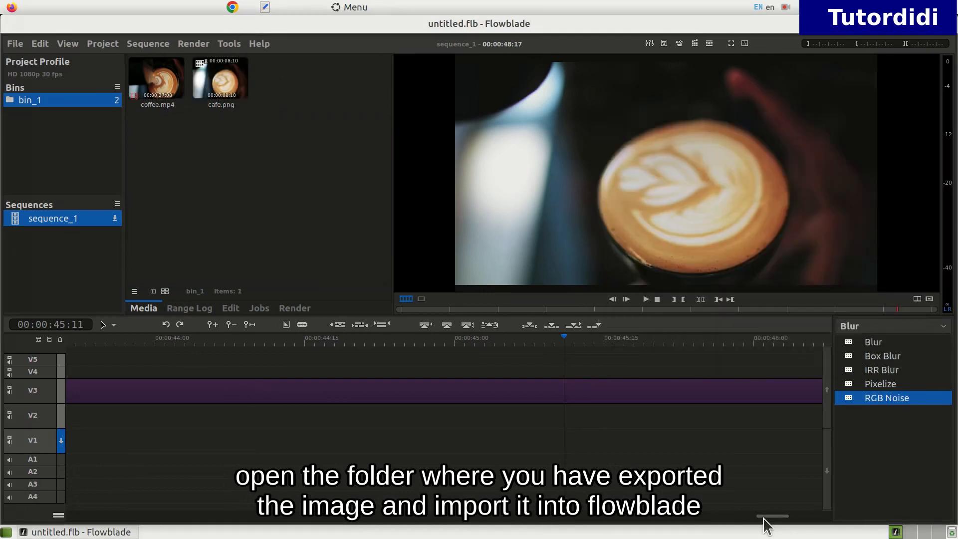
# Place cafe.png on track V4 above the start of coffee.mp4 and shift it to start at 00:00:20:13.
pyautogui.moveTo(769, 517); pyautogui.dragTo(395, 519)
pyautogui.moveTo(214, 95); pyautogui.dragTo(379, 375)
pyautogui.moveTo(513, 372); pyautogui.dragTo(404, 375)
pyautogui.press('space')
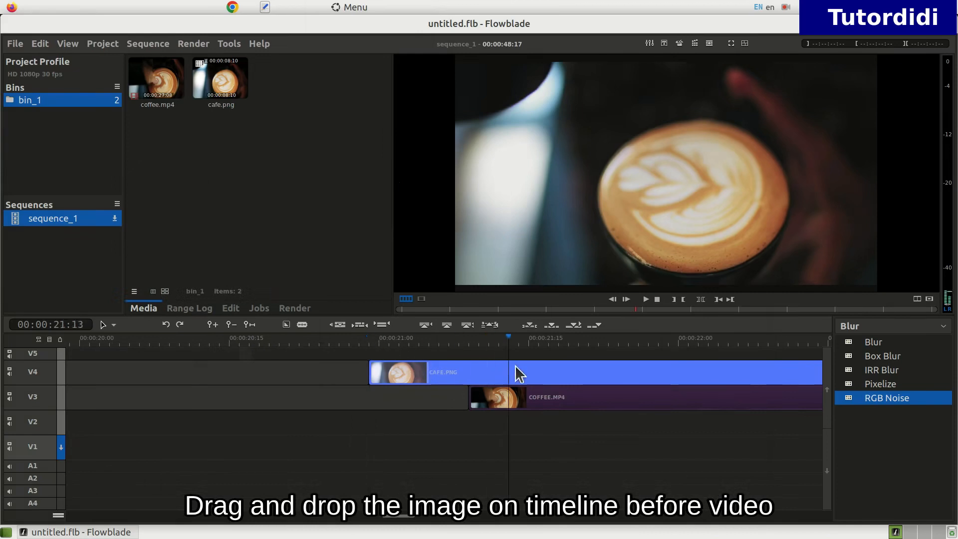
pyautogui.moveTo(568, 378); pyautogui.dragTo(409, 373)
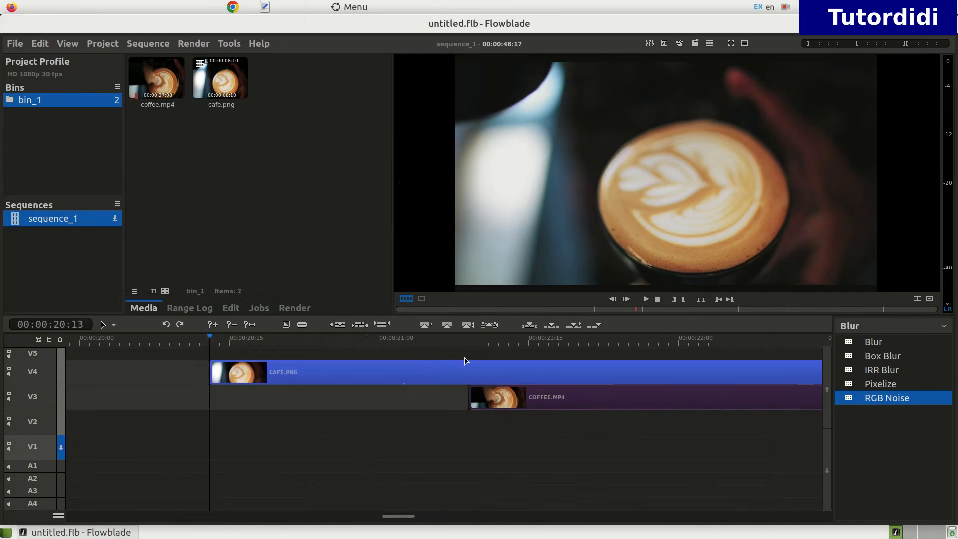
# Cut the cafe.png clip on track V4 at 00:00:21:02.
pyautogui.moveTo(206, 336); pyautogui.dragTo(403, 354)
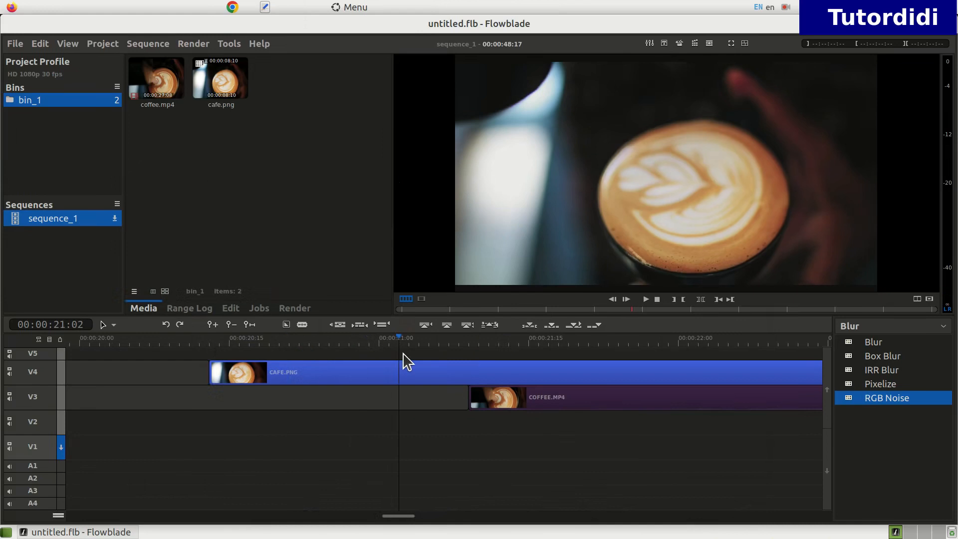
pyautogui.click(402, 379)
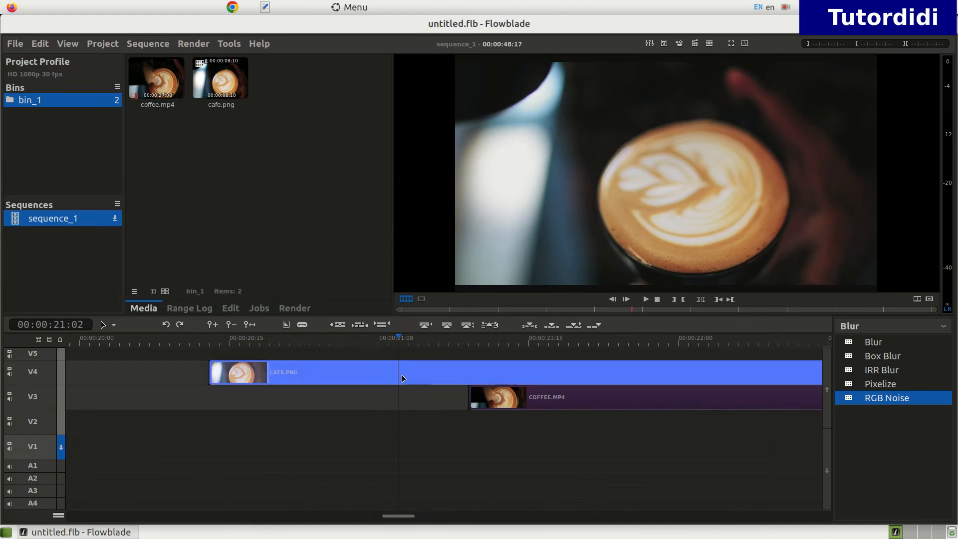
pyautogui.click(115, 326)
pyautogui.click(170, 416)
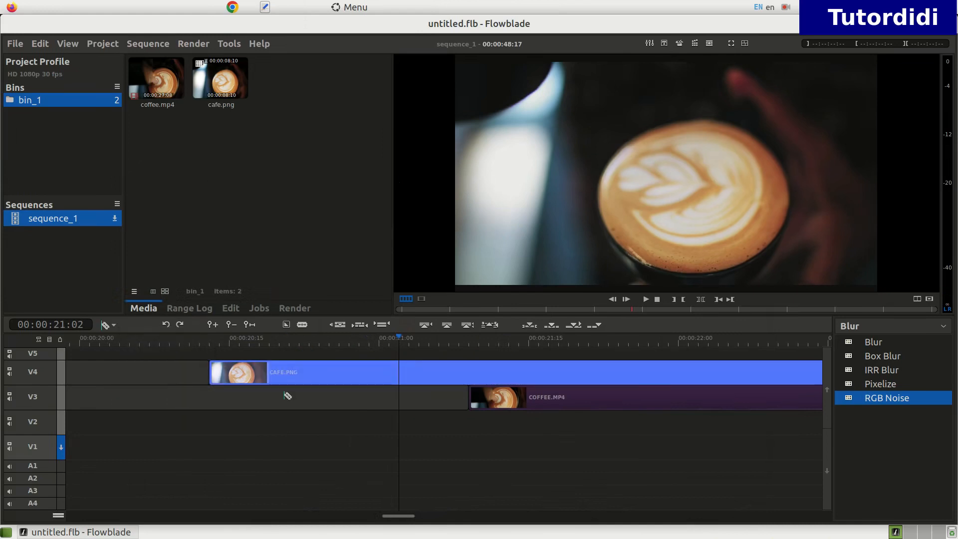
pyautogui.click(407, 376)
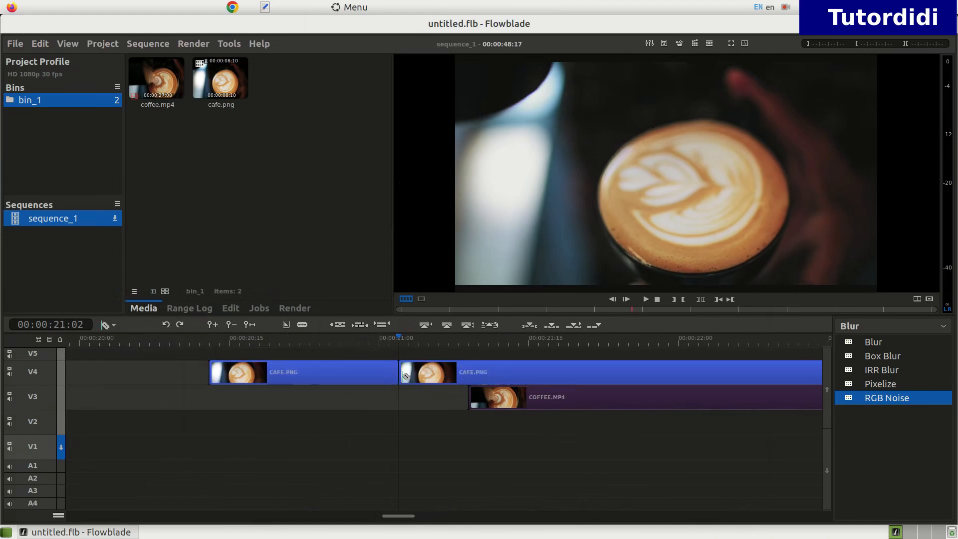
# Delete the second part of cafe.png and move the short remaining piece to track V3 directly before coffee.mp4.
pyautogui.click(104, 325)
pyautogui.click(130, 332)
pyautogui.click(471, 382)
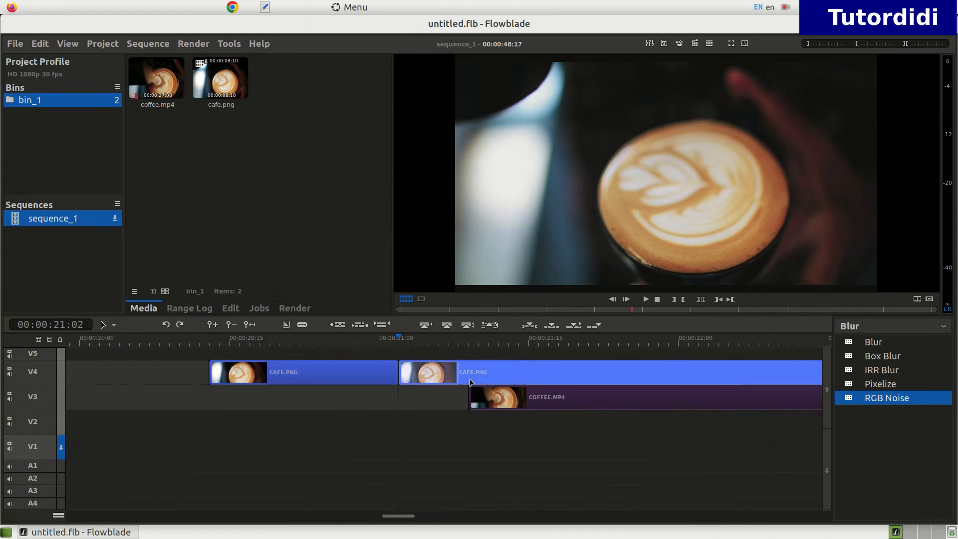
pyautogui.moveTo(471, 382); pyautogui.dragTo(356, 405)
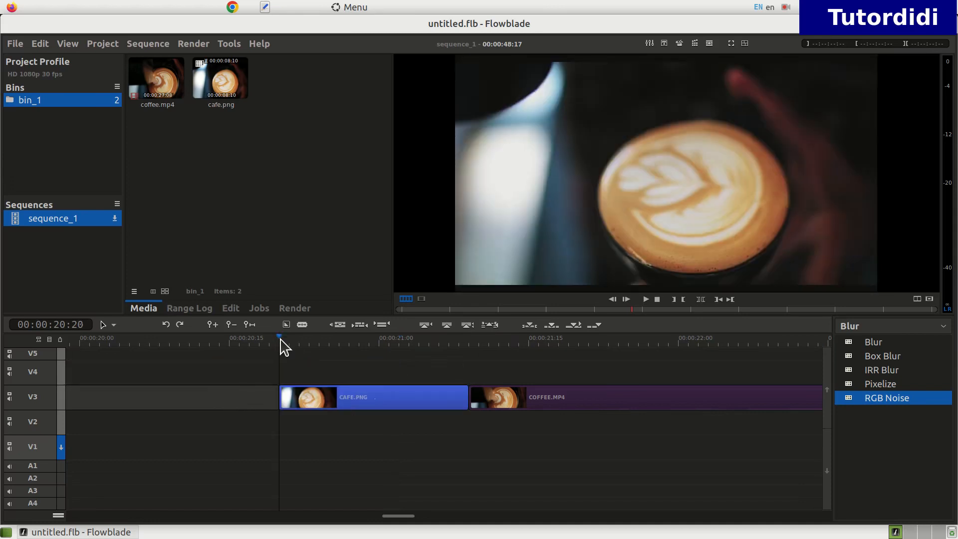
# Play the sequence from the start of the cafe.png still to check how it leads into coffee.mp4.
pyautogui.click(646, 300)
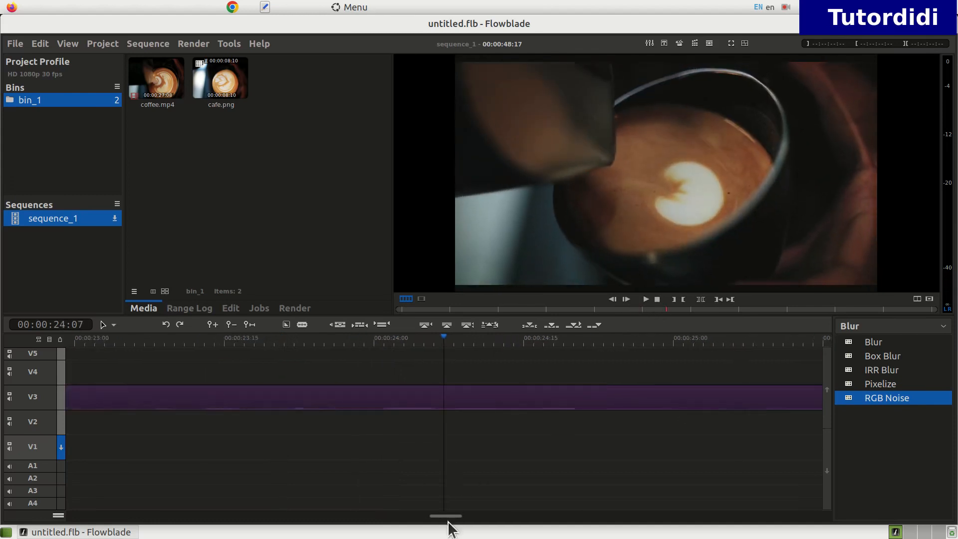
pyautogui.moveTo(453, 518); pyautogui.dragTo(402, 507)
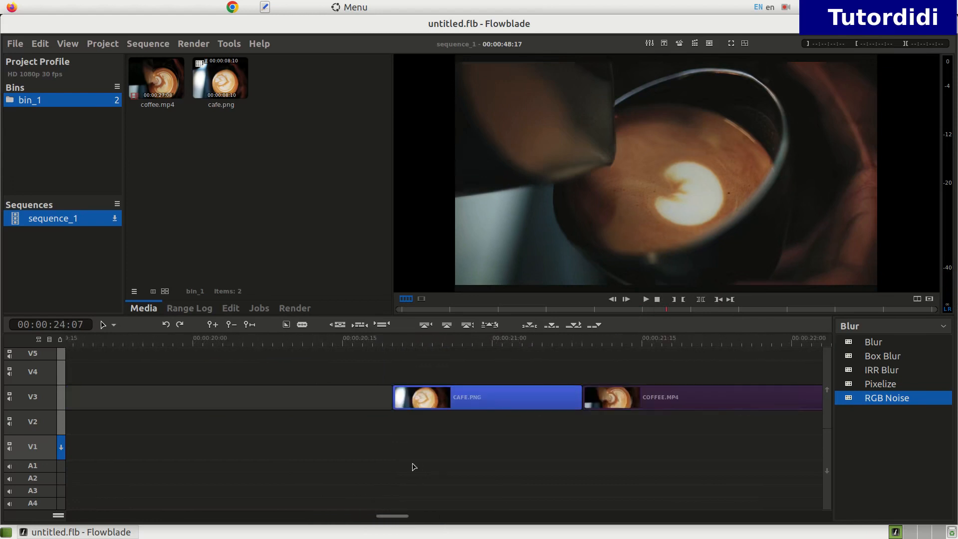
pyautogui.click(382, 350)
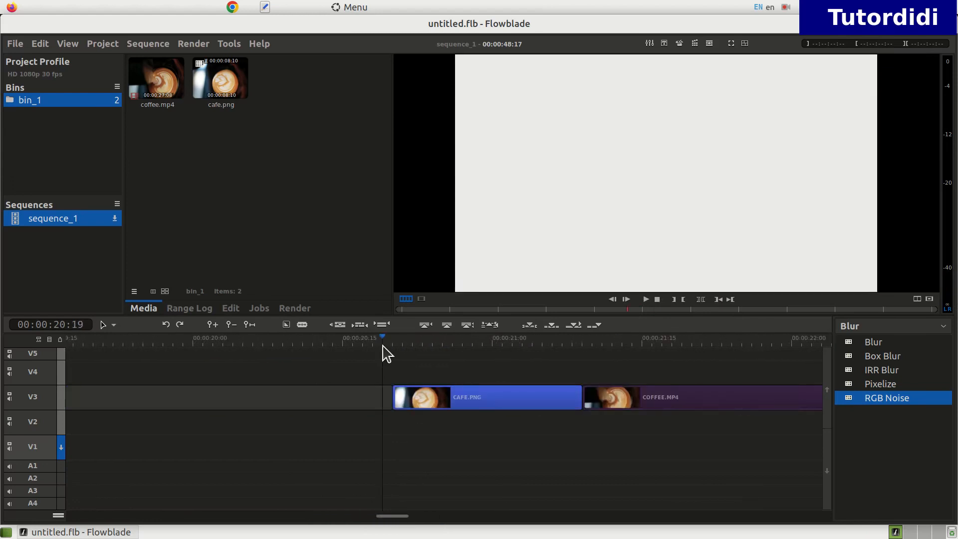
pyautogui.click(646, 299)
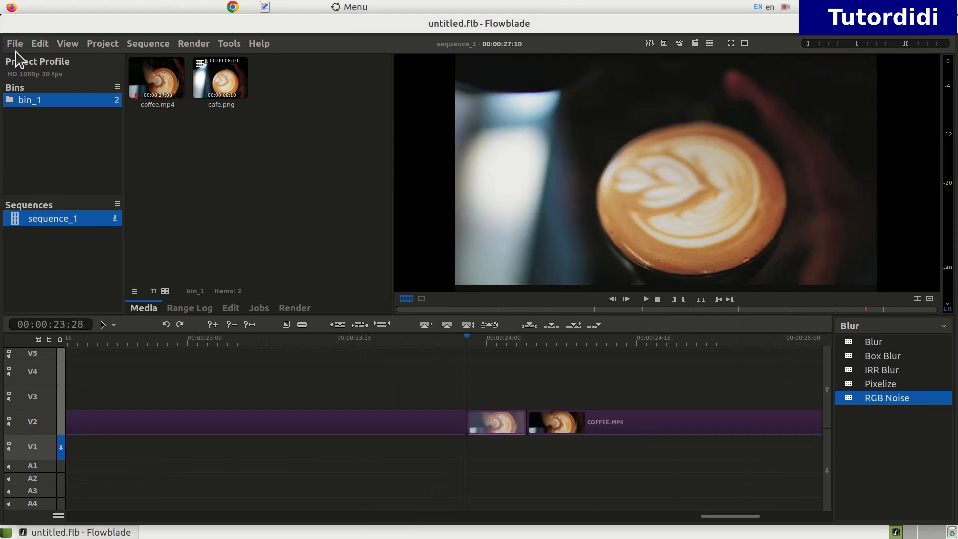
# Export the frame at 00:00:23:28 as a PNG image named cafe1.
pyautogui.click(15, 43)
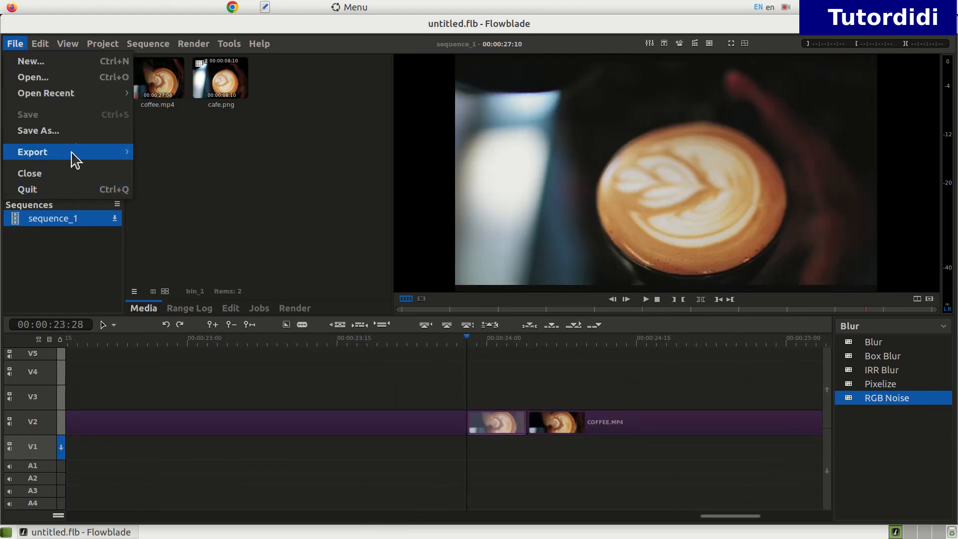
pyautogui.moveTo(94, 154)
pyautogui.click(185, 170)
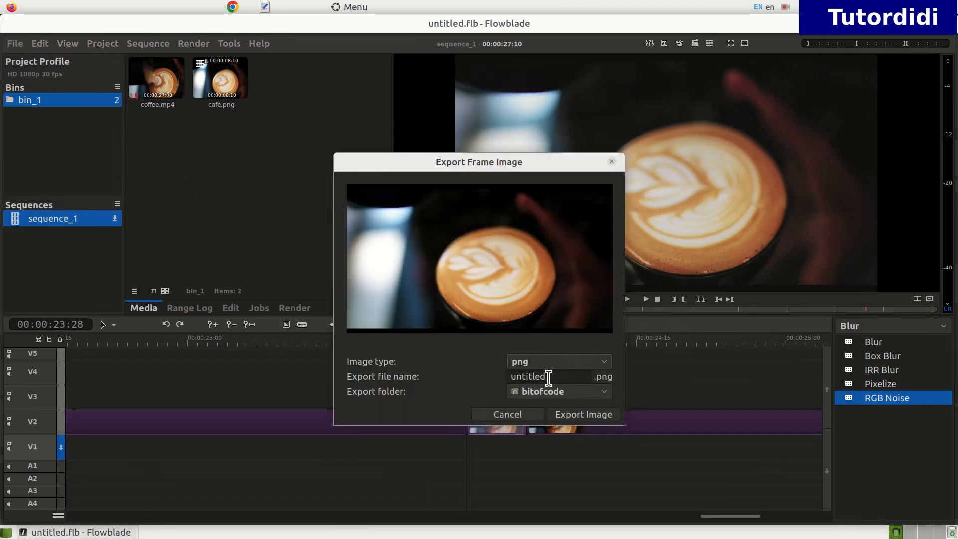
pyautogui.moveTo(548, 378); pyautogui.dragTo(431, 373)
pyautogui.write('caf')
pyautogui.click(592, 422)
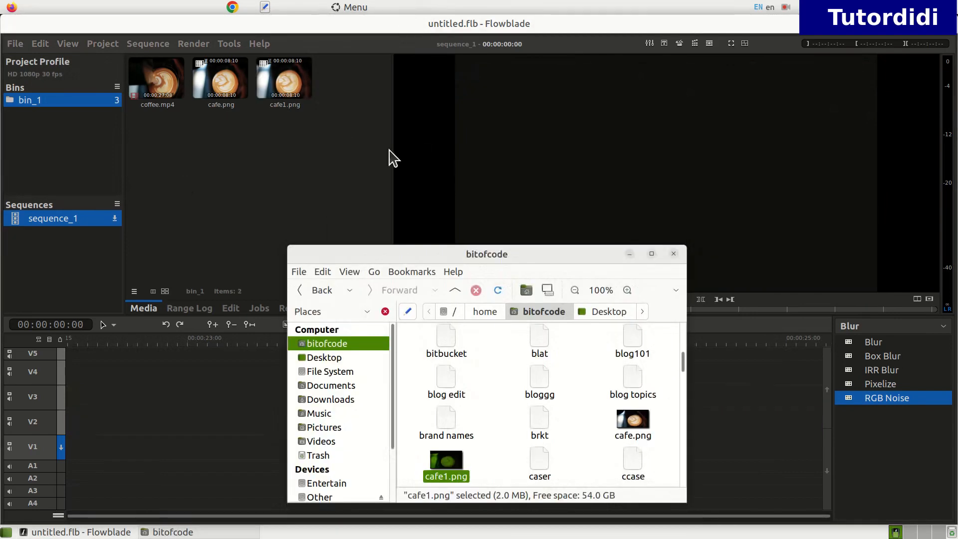
# Finish importing cafe1.png into bin_1 and close the file manager window.
pyautogui.click(394, 157)
pyautogui.rightClick(172, 532)
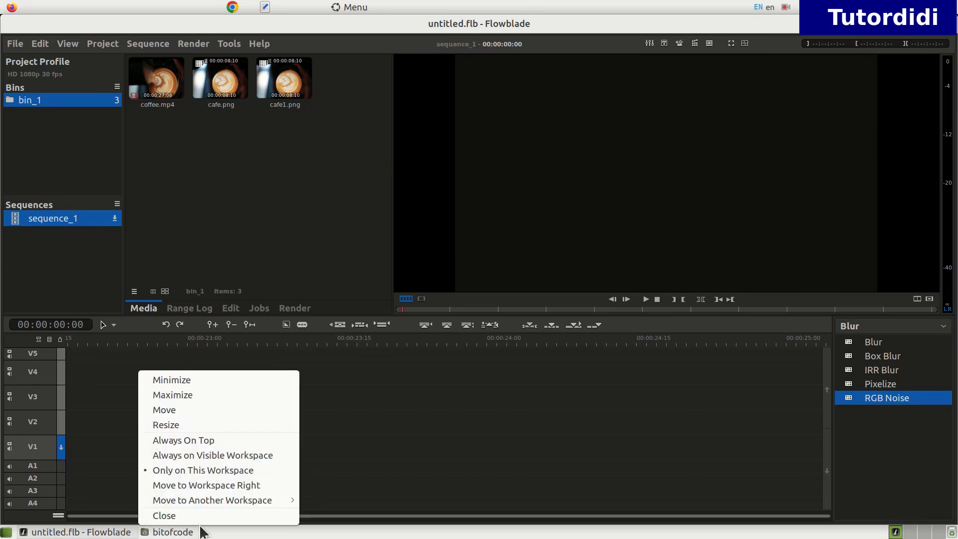
pyautogui.click(199, 517)
# Place cafe1.png from the bin on track V3, starting at 00:00:22:17.
pyautogui.moveTo(286, 99); pyautogui.dragTo(86, 406)
pyautogui.moveTo(274, 399); pyautogui.dragTo(247, 399)
pyautogui.moveTo(108, 515); pyautogui.dragTo(83, 526)
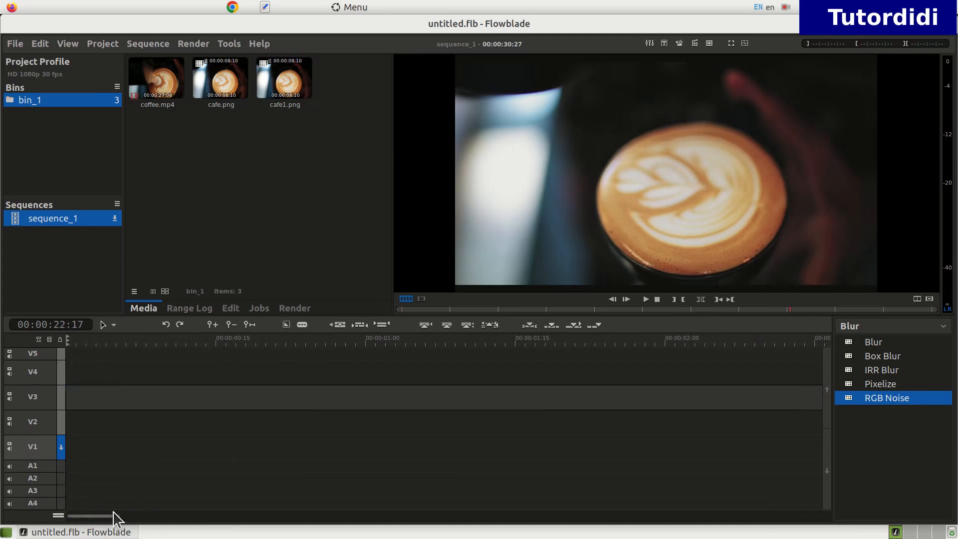
pyautogui.moveTo(114, 524); pyautogui.dragTo(747, 522)
pyautogui.moveTo(532, 405); pyautogui.dragTo(34, 410)
pyautogui.moveTo(738, 519); pyautogui.dragTo(619, 509)
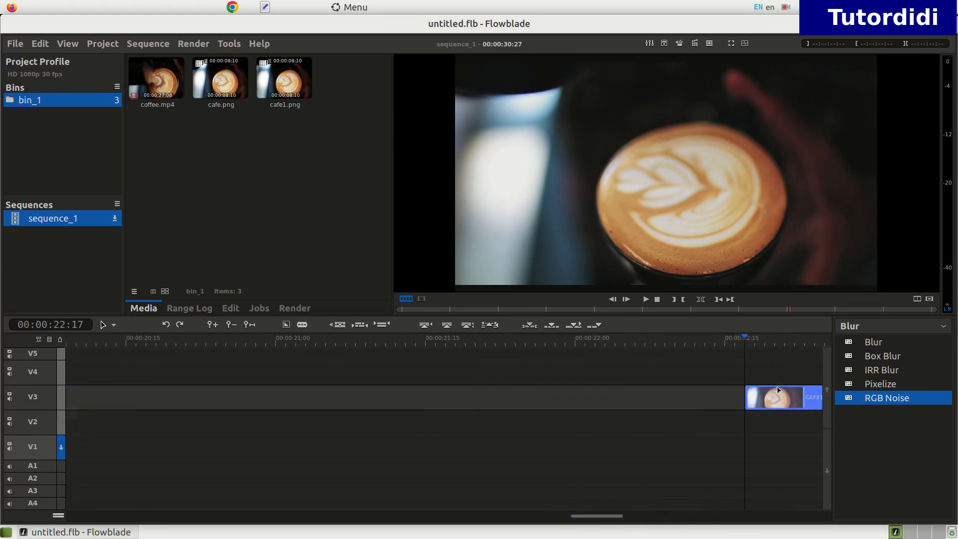
# Move the cafe1.png clip earlier on track V3 so that it starts at 00:00:13:25.
pyautogui.moveTo(772, 397); pyautogui.dragTo(72, 398)
pyautogui.moveTo(590, 516); pyautogui.dragTo(627, 538)
pyautogui.moveTo(675, 396); pyautogui.dragTo(216, 409)
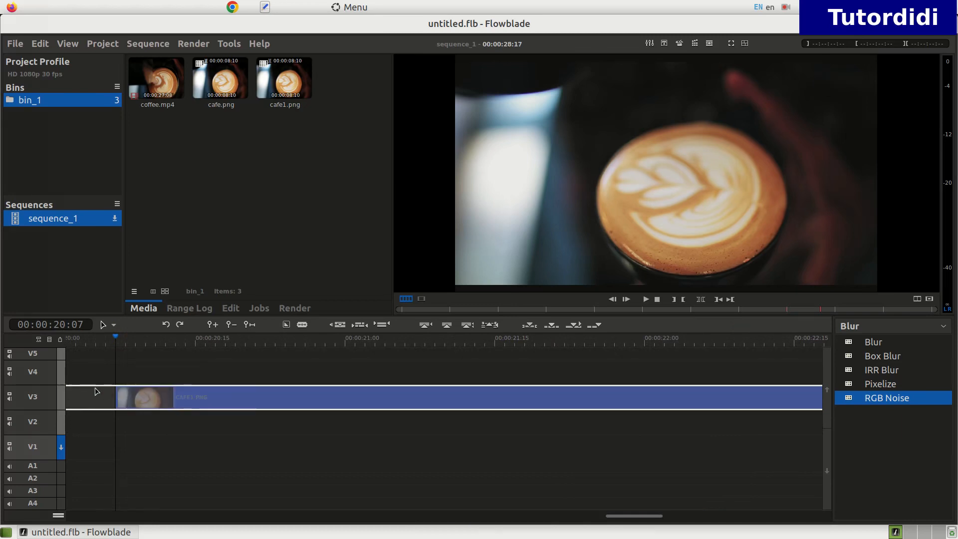
pyautogui.moveTo(645, 519); pyautogui.dragTo(589, 517)
pyautogui.moveTo(769, 408); pyautogui.dragTo(146, 407)
pyautogui.moveTo(578, 524)
pyautogui.mouseDown()
pyautogui.moveTo(529, 520)
pyautogui.moveTo(562, 534)
pyautogui.mouseUp()
pyautogui.moveTo(742, 407); pyautogui.dragTo(227, 410)
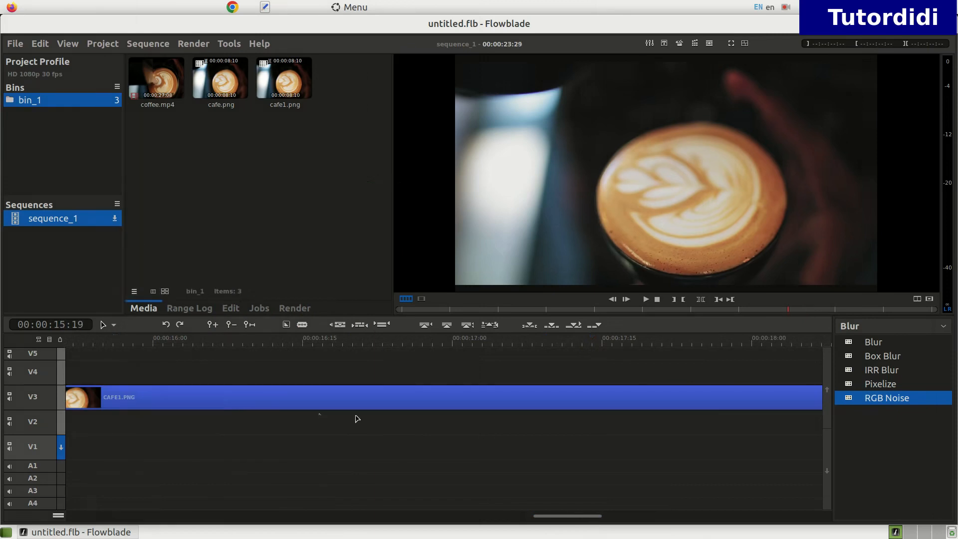
pyautogui.moveTo(684, 403); pyautogui.dragTo(217, 431)
pyautogui.moveTo(564, 517); pyautogui.dragTo(517, 518)
# Move the cafe1.png clip down to track V2 and earlier, so that it starts at 00:00:07:18.
pyautogui.moveTo(718, 397); pyautogui.dragTo(229, 428)
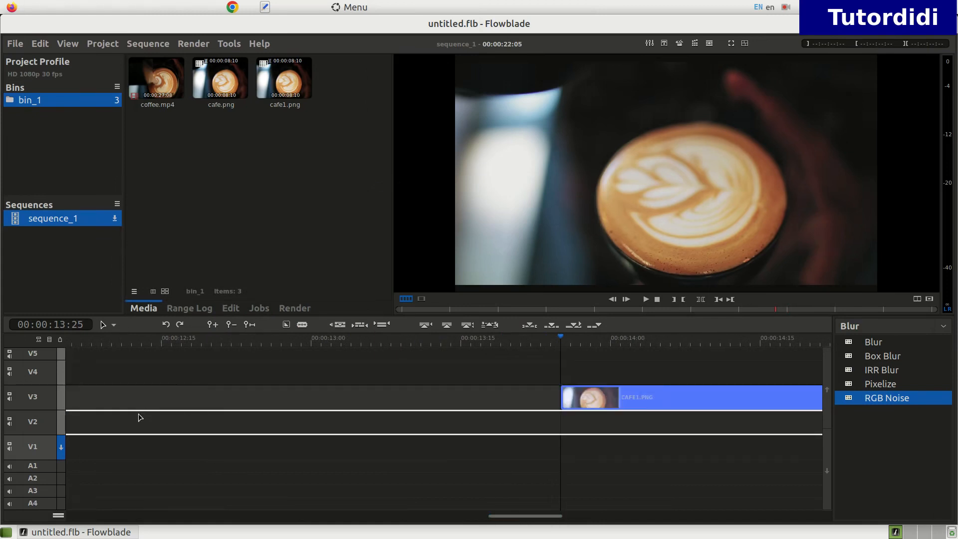
pyautogui.moveTo(87, 423); pyautogui.dragTo(141, 430)
pyautogui.moveTo(554, 520); pyautogui.dragTo(494, 519)
pyautogui.moveTo(807, 427); pyautogui.dragTo(108, 431)
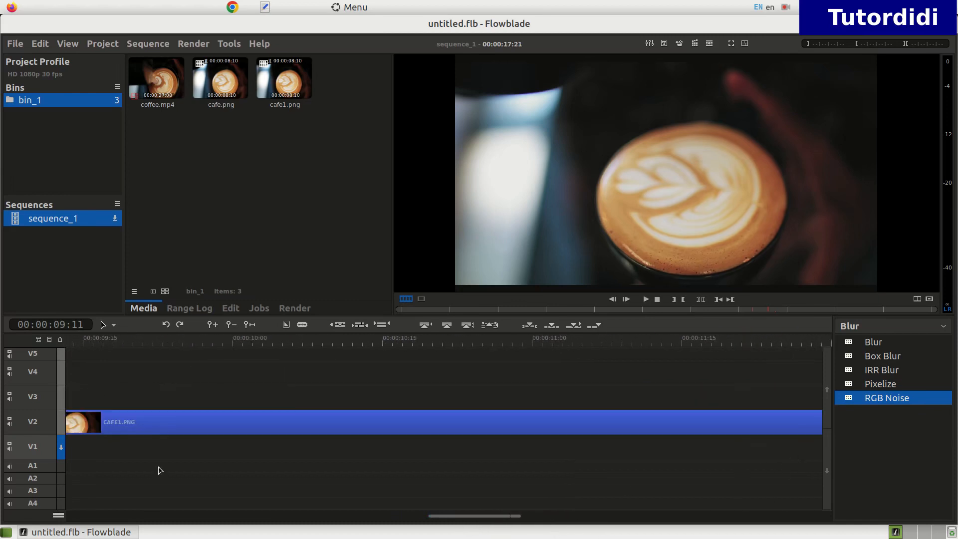
pyautogui.scroll(5, 487, 520)
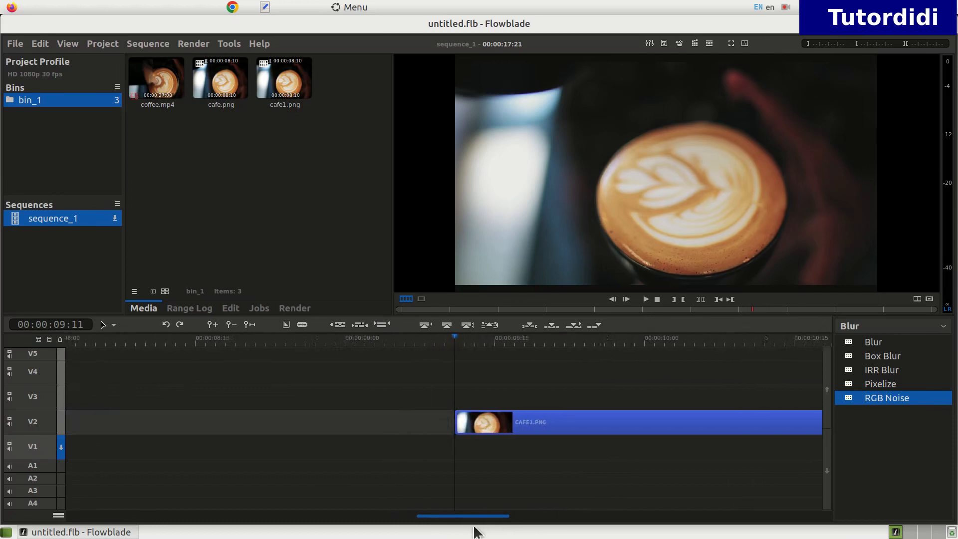
pyautogui.moveTo(727, 434); pyautogui.dragTo(201, 424)
pyautogui.scroll(4, 456, 516)
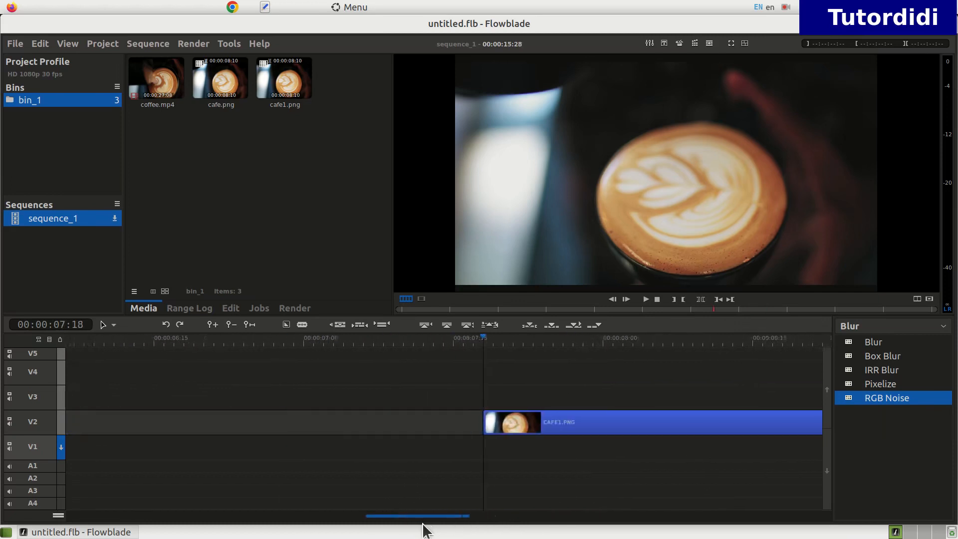
# Move the cafe1.png clip up to track V4 and earlier, so that it starts at 00:00:00:20.
pyautogui.moveTo(692, 425); pyautogui.dragTo(165, 430)
pyautogui.moveTo(424, 516); pyautogui.dragTo(385, 524)
pyautogui.moveTo(657, 418); pyautogui.dragTo(186, 396)
pyautogui.moveTo(387, 519); pyautogui.dragTo(321, 519)
pyautogui.moveTo(614, 406); pyautogui.dragTo(160, 380)
pyautogui.moveTo(282, 517); pyautogui.dragTo(228, 519)
pyautogui.moveTo(575, 388); pyautogui.dragTo(242, 387)
pyautogui.moveTo(322, 517); pyautogui.dragTo(268, 526)
pyautogui.moveTo(503, 372); pyautogui.dragTo(131, 402)
pyautogui.moveTo(62, 364); pyautogui.dragTo(95, 380)
pyautogui.moveTo(534, 380); pyautogui.dragTo(297, 375)
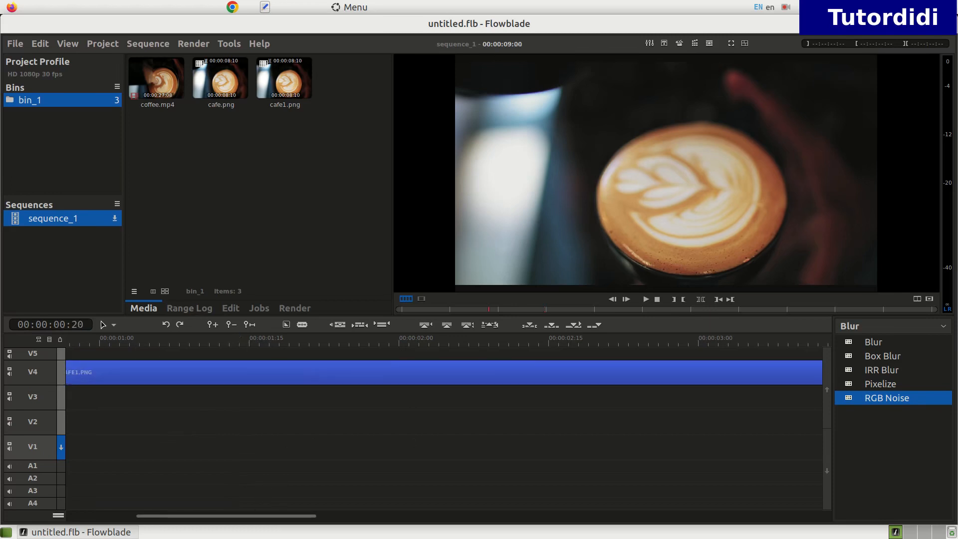
# Cut the cafe1.png clip on track V4 at 00:00:01:24.
pyautogui.click(786, 11)
pyautogui.click(803, 37)
pyautogui.click(342, 378)
pyautogui.click(114, 325)
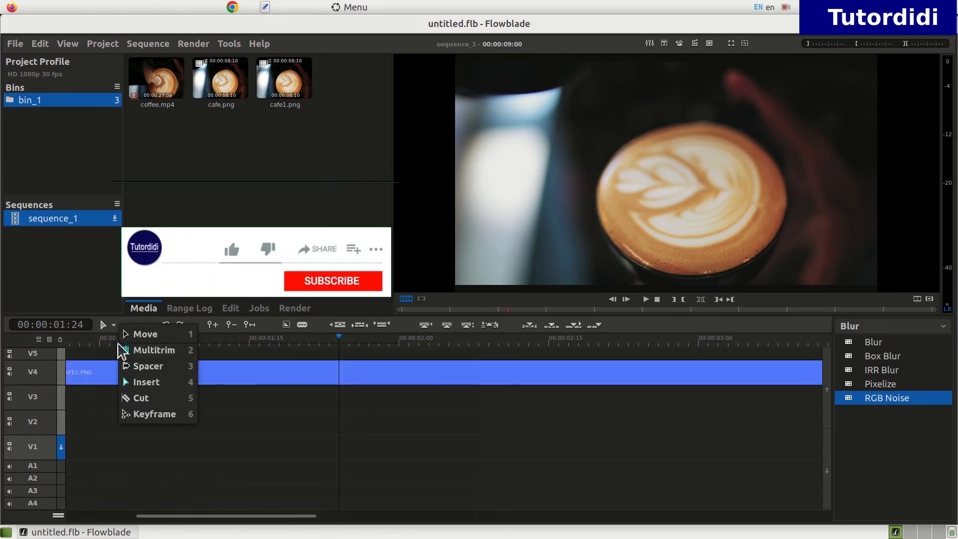
pyautogui.click(147, 398)
pyautogui.click(349, 372)
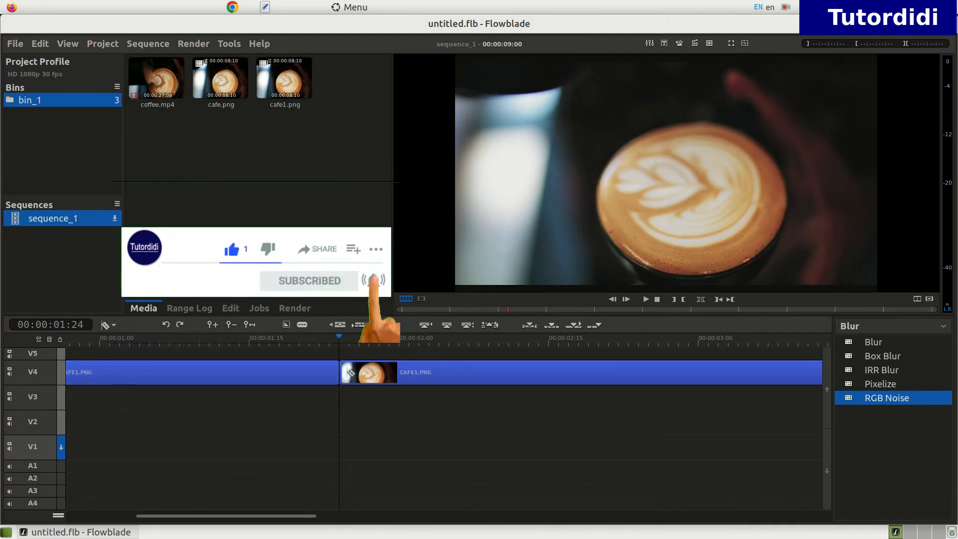
# Switch back to the Move tool and delete the part of cafe1.png after the cut.
pyautogui.click(114, 326)
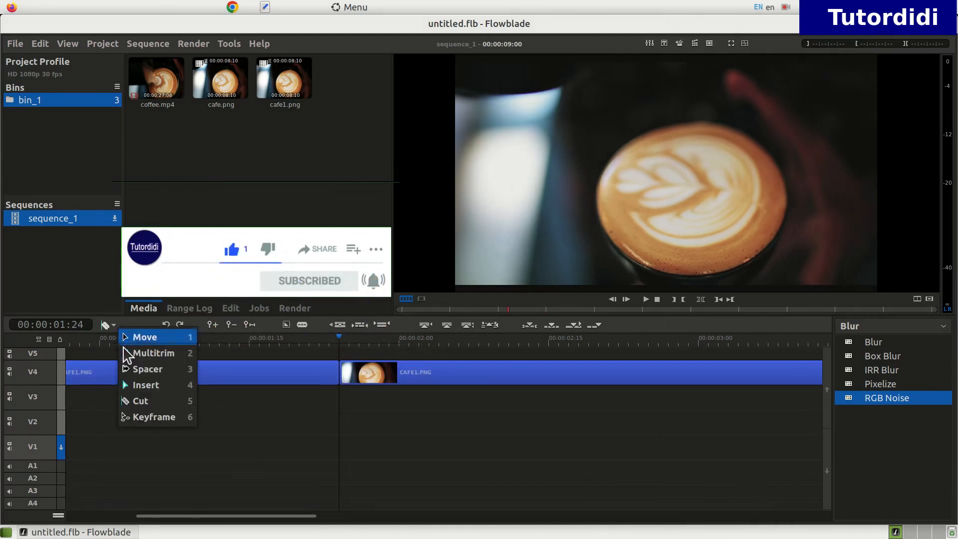
pyautogui.click(125, 337)
pyautogui.click(437, 377)
pyautogui.press('Delete')
# Move the shortened cafe1.png clip to 00:00:00:00 on track V3 and place coffee.mp4 from the bin directly after it.
pyautogui.moveTo(179, 516); pyautogui.dragTo(111, 515)
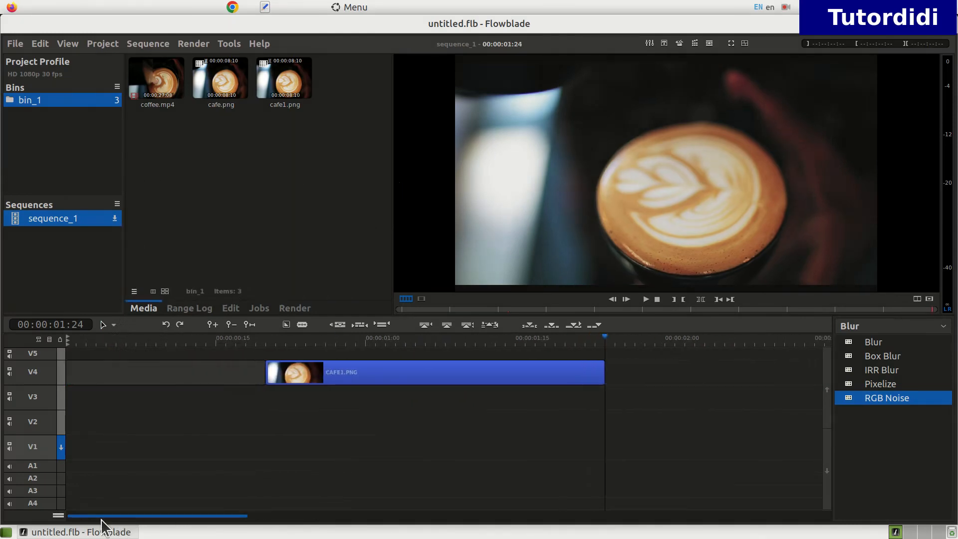
pyautogui.moveTo(369, 375); pyautogui.dragTo(181, 410)
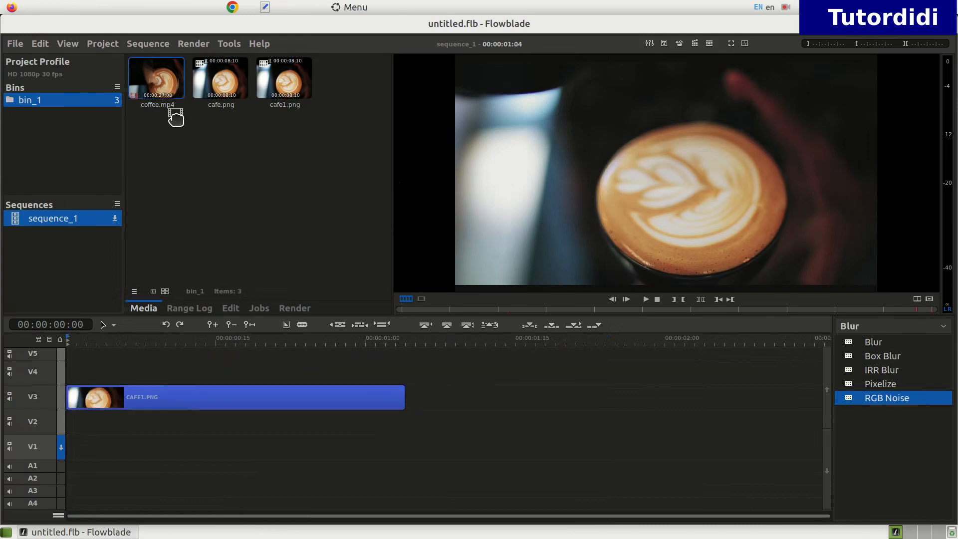
pyautogui.moveTo(435, 399); pyautogui.dragTo(436, 400)
pyautogui.moveTo(524, 406); pyautogui.dragTo(502, 404)
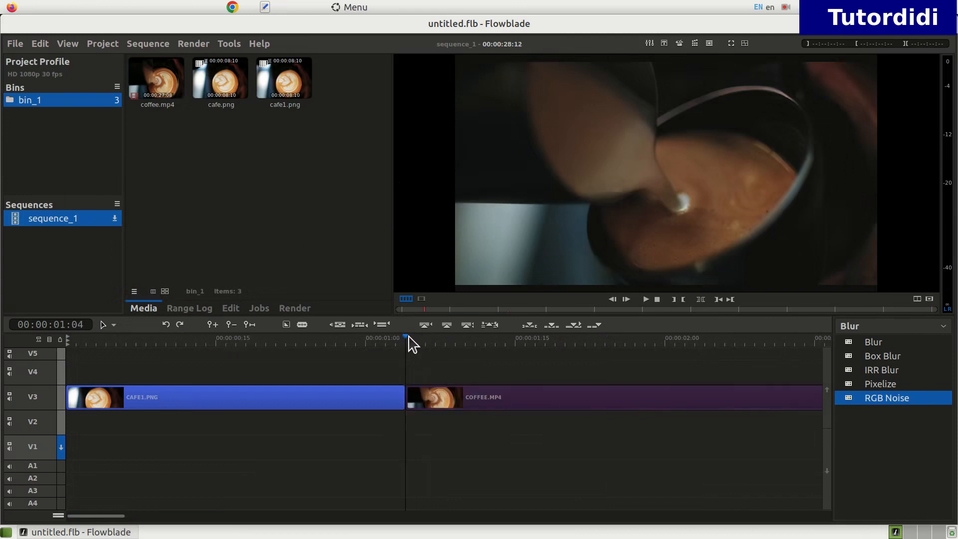
# Play the sequence from near its beginning to preview the freeze frame and its transition into coffee.mp4.
pyautogui.moveTo(410, 344); pyautogui.dragTo(127, 349)
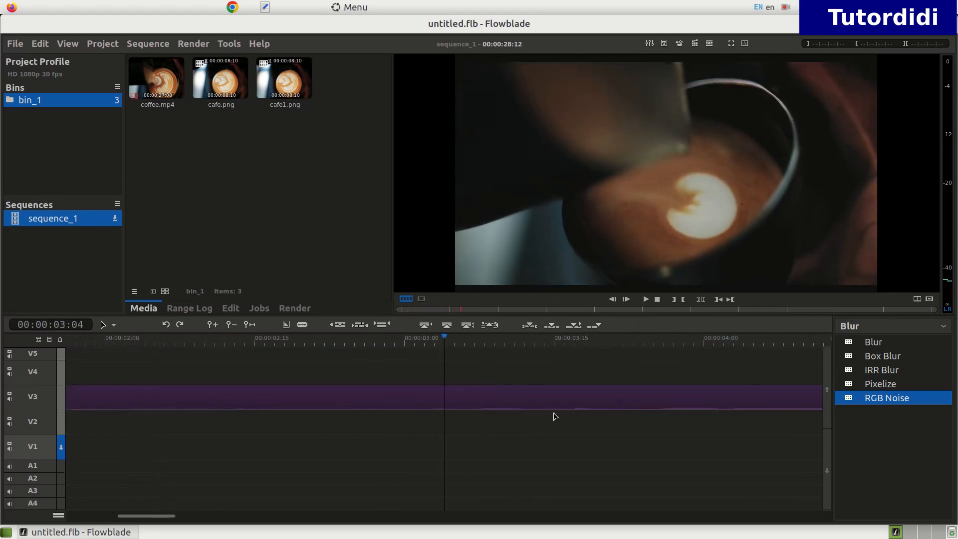
pyautogui.moveTo(149, 516); pyautogui.dragTo(58, 515)
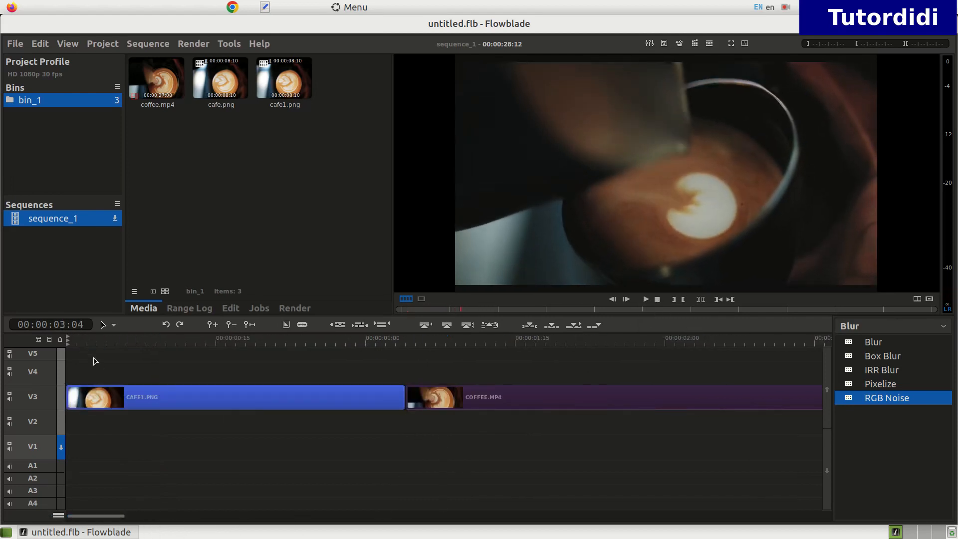
pyautogui.press('Home')
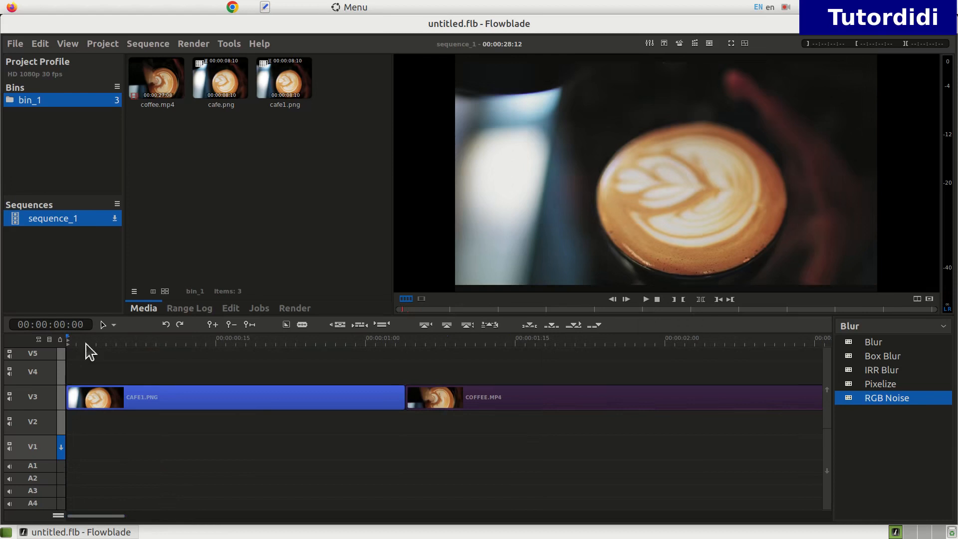
pyautogui.moveTo(84, 344); pyautogui.dragTo(55, 346)
pyautogui.click(648, 302)
pyautogui.moveTo(398, 342); pyautogui.dragTo(99, 355)
pyautogui.click(648, 300)
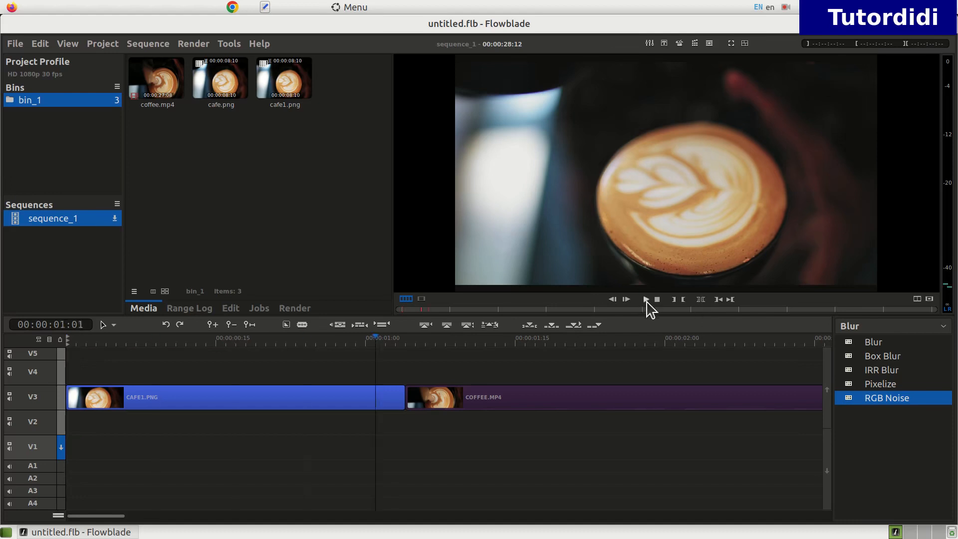